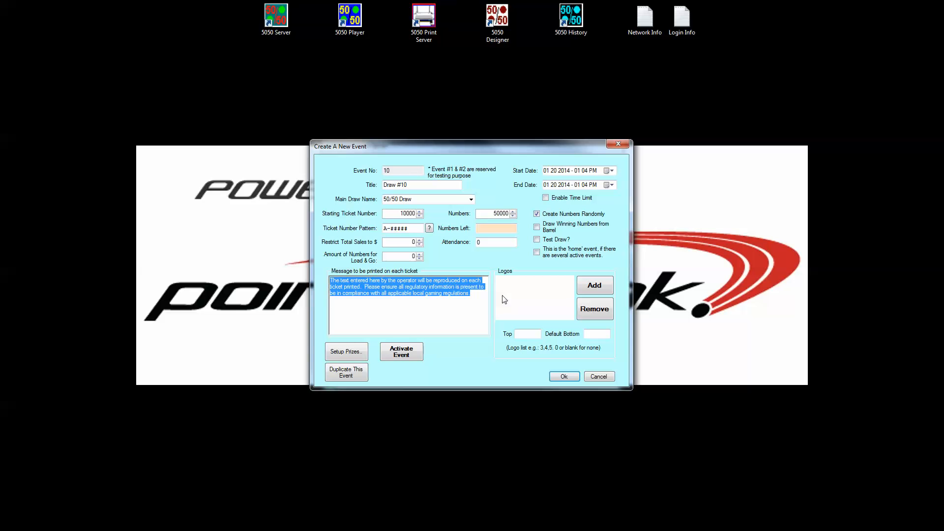
Step: Replace the new event's title with TEST 10
{"action": "left_click", "coordinate": [463, 309]}
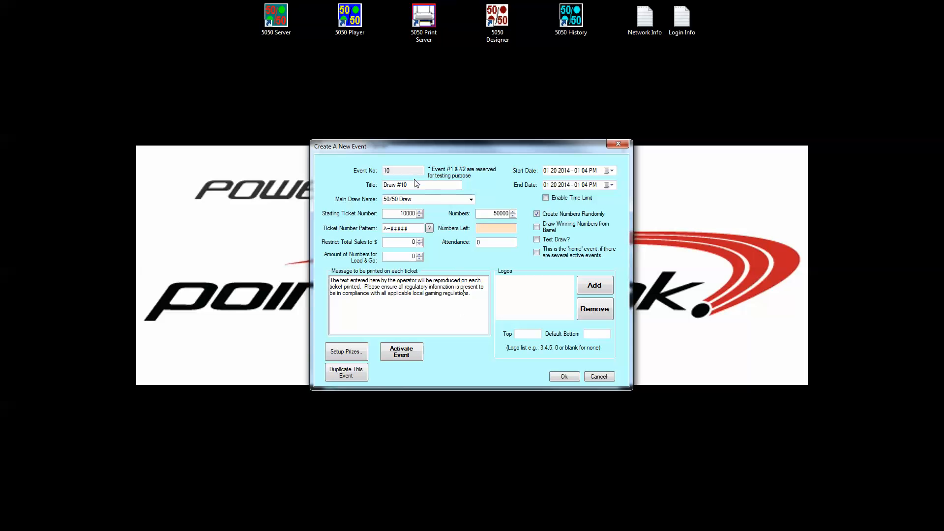
{"action": "left_click_drag", "start_coordinate": [417, 184], "coordinate": [383, 184]}
{"action": "type", "text": "TESTS 10"}
Step: Try out the time limit option and the option to draw winning numbers from a barrel
{"action": "left_click", "coordinate": [546, 199]}
{"action": "left_click", "coordinate": [546, 199]}
{"action": "left_click", "coordinate": [538, 228]}
Step: Try B and C as the ticket number pattern's prefix letter, ending on A
{"action": "left_click_drag", "start_coordinate": [383, 229], "coordinate": [390, 228]}
{"action": "type", "text": "B"}
{"action": "key", "text": "shift+Left"}
{"action": "type", "text": "C"}
{"action": "key", "text": "BackSpace"}
{"action": "type", "text": "A"}
Step: Replace the ticket message with "this text will appear on the bottom of the ticket", a blank line, "age of particpants" and "lottery licence number"
{"action": "left_click_drag", "start_coordinate": [480, 293], "coordinate": [328, 281]}
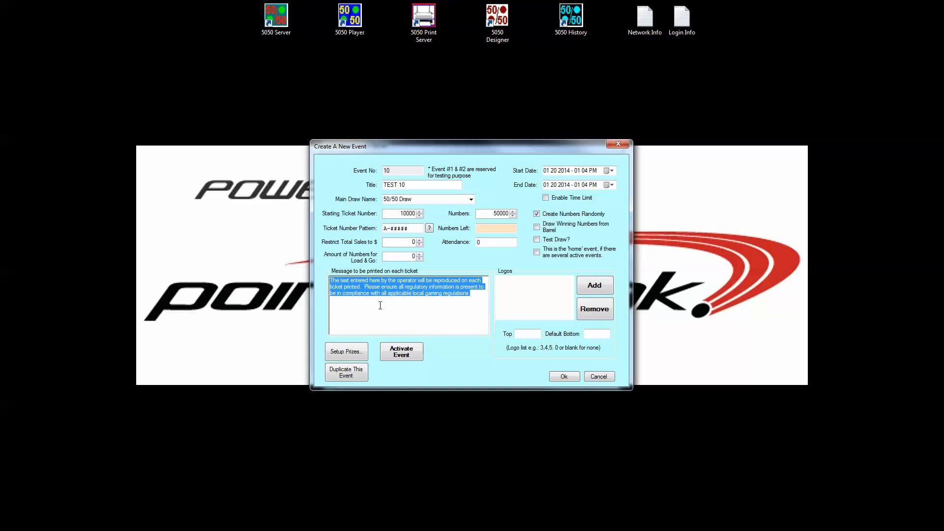
{"action": "type", "text": "this te"}
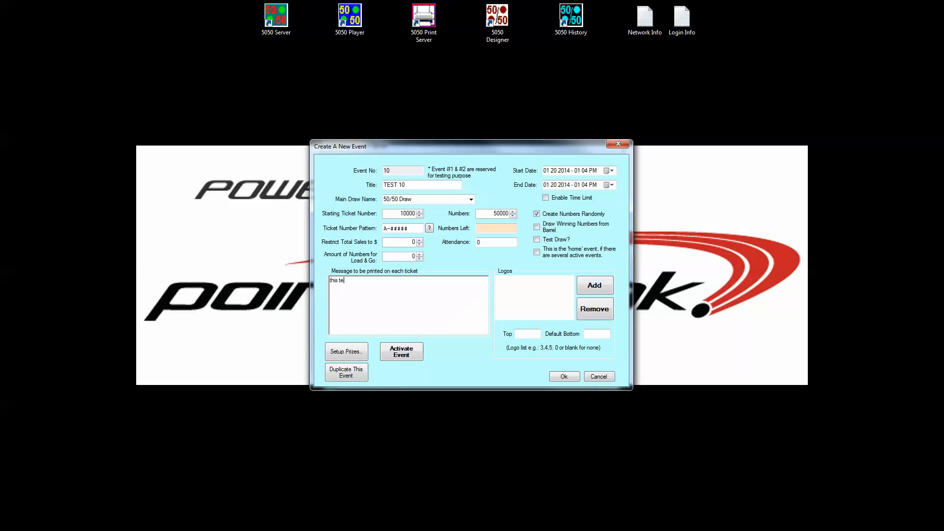
{"action": "type", "text": "xt will appear on the bottom of the ticket"}
{"action": "key", "text": "Return"}
{"action": "key", "text": "Return"}
{"action": "type", "text": "age of particpants"}
{"action": "key", "text": "Return"}
{"action": "type", "text": "lottery licence number "}
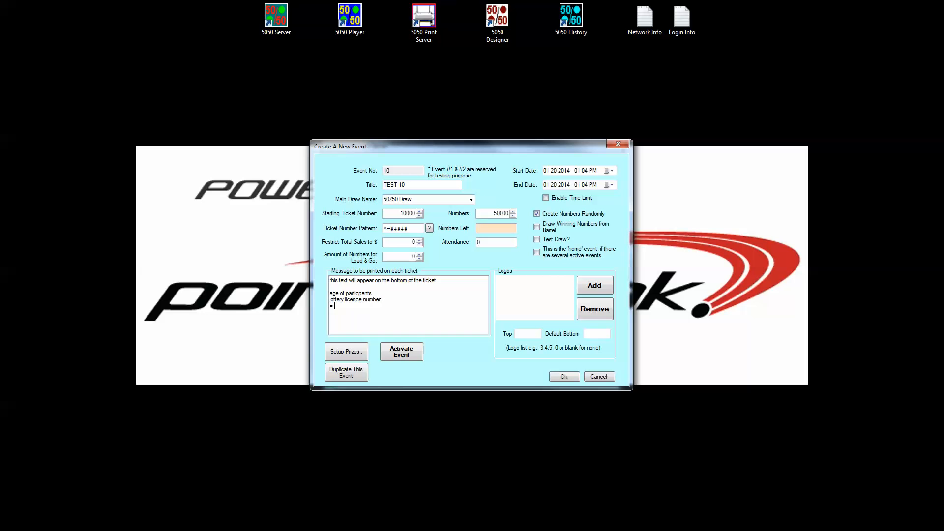
Step: Extend the ticket message with the lines "information regarding the draw", "- where to claim prize" and "- when draw held"
{"action": "type", "text": "= information regarding the draw"}
{"action": "key", "text": "BackSpace"}
{"action": "key", "text": "BackSpace"}
{"action": "type", "text": "wher"}
{"action": "type", "text": "e to cla"}
{"action": "type", "text": "im prize "}
{"action": "type", "text": " - when draw he"}
{"action": "type", "text": "ld"}
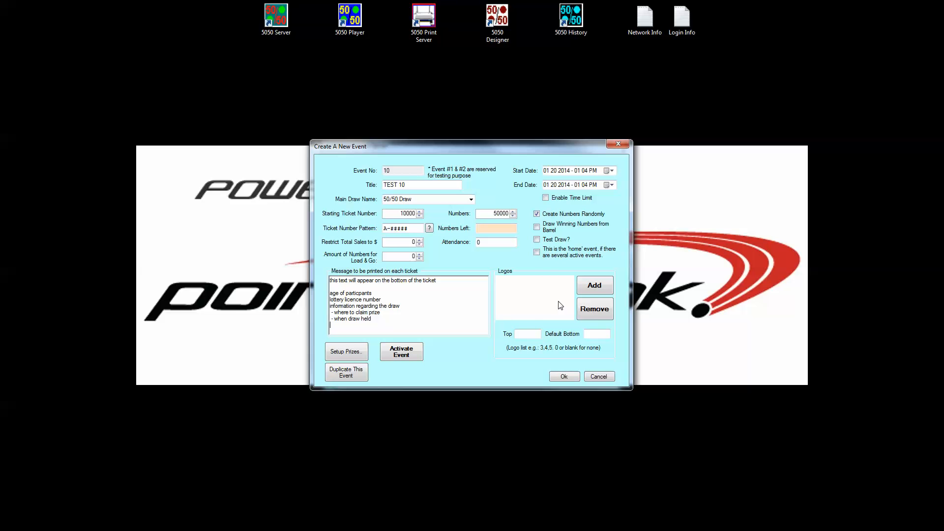
Step: Add the vans image from the Pictures library to the event's logos and select it in the list
{"action": "left_click", "coordinate": [599, 288]}
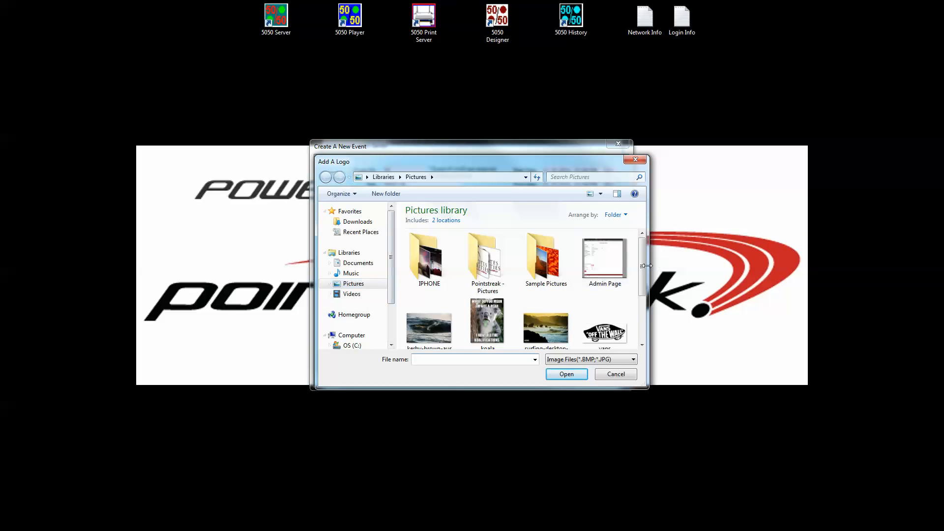
{"action": "scroll", "coordinate": [644, 284], "scroll_direction": "down", "scroll_amount": 3}
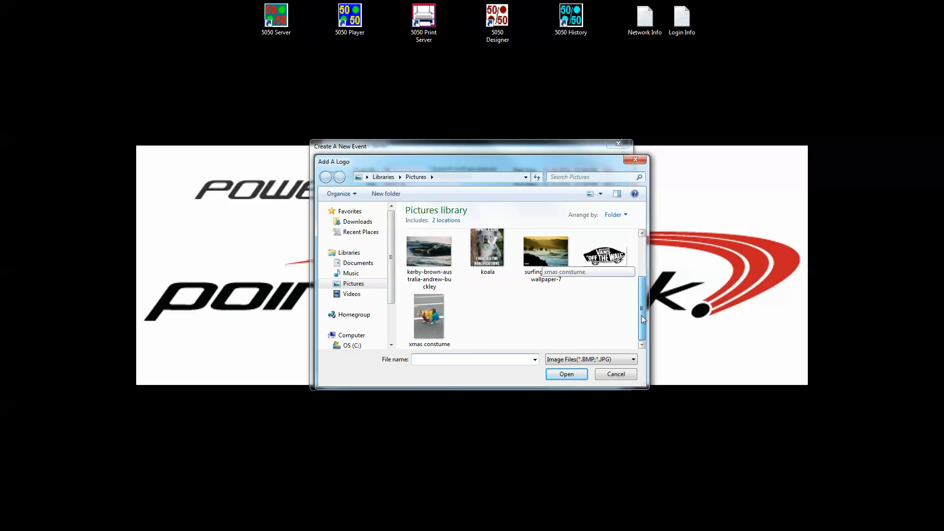
{"action": "scroll", "coordinate": [641, 313], "scroll_direction": "up", "scroll_amount": 3}
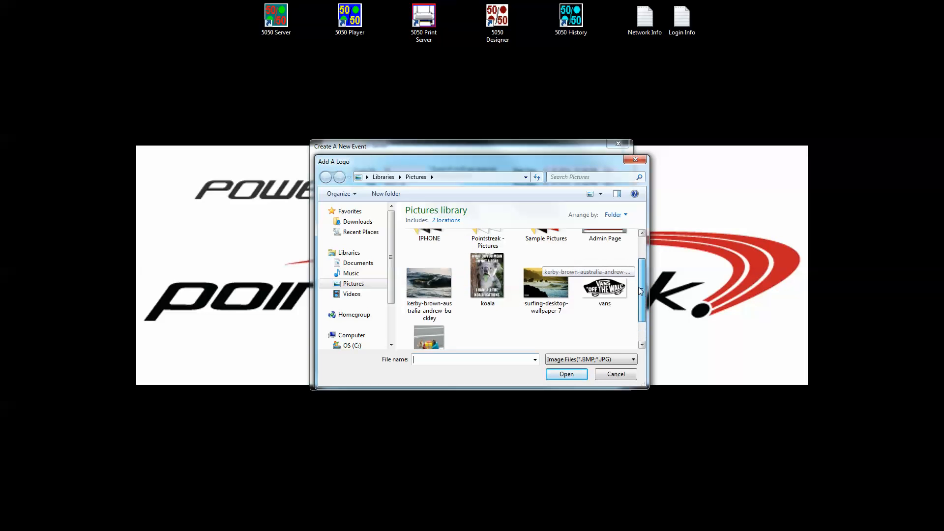
{"action": "left_click", "coordinate": [604, 307]}
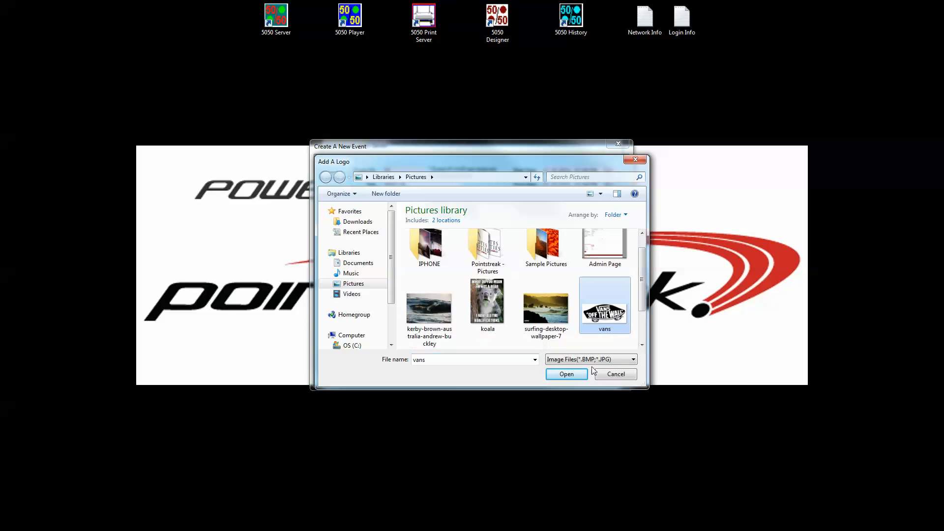
{"action": "left_click", "coordinate": [571, 376]}
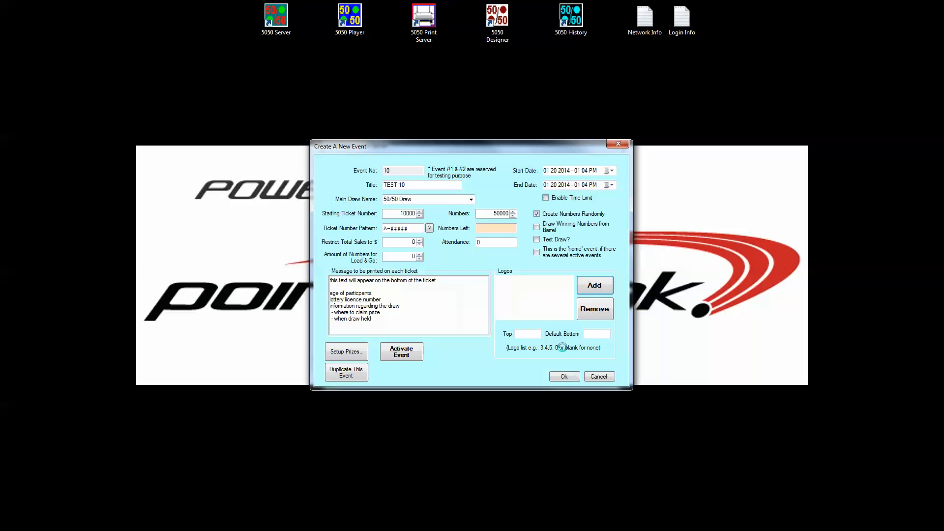
{"action": "left_click", "coordinate": [534, 280]}
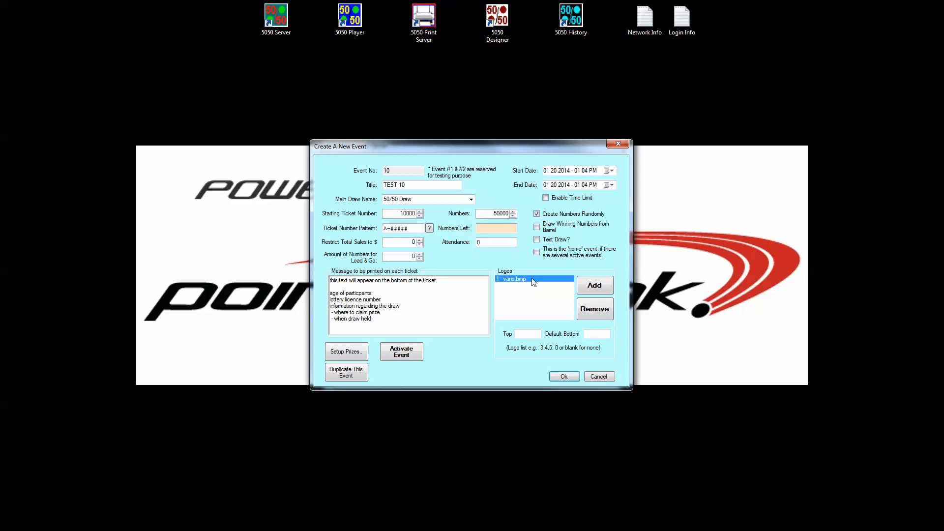
Step: Assign logo 1 to the top of the ticket and leave the default bottom logo blank
{"action": "left_click", "coordinate": [528, 334]}
{"action": "left_click", "coordinate": [598, 333]}
{"action": "type", "text": "1"}
{"action": "left_click", "coordinate": [528, 336]}
{"action": "key", "text": "BackSpace"}
{"action": "left_click", "coordinate": [595, 334]}
{"action": "key", "text": "BackSpace"}
{"action": "left_click", "coordinate": [524, 333]}
{"action": "type", "text": "1"}
Step: In the prize setup, add "20 for $30" as item 4 with price 30 and its numbers count, include it in the main draw, and save
{"action": "left_click", "coordinate": [354, 347]}
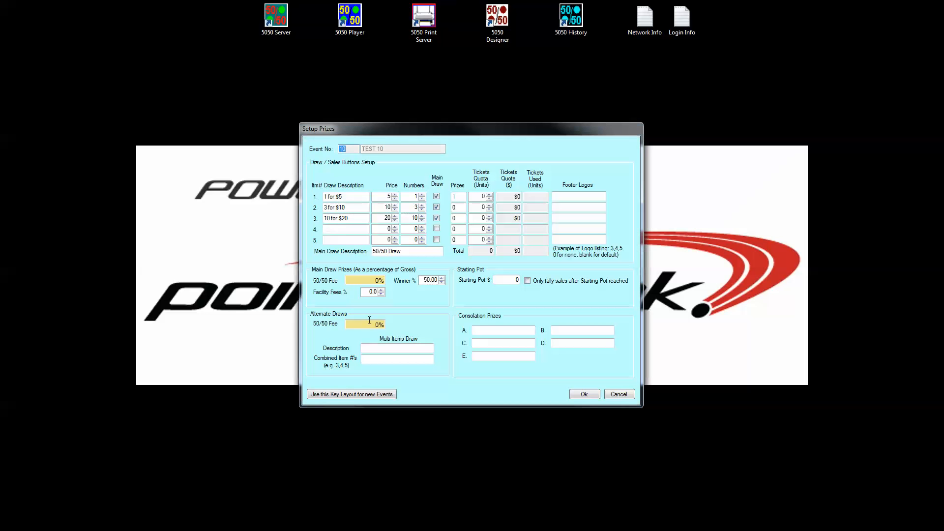
{"action": "mouse_move", "coordinate": [352, 199]}
{"action": "left_mouse_down"}
{"action": "mouse_move", "coordinate": [322, 197]}
{"action": "mouse_move", "coordinate": [323, 218]}
{"action": "left_mouse_up"}
{"action": "left_click", "coordinate": [344, 228]}
{"action": "type", "text": "20"}
{"action": "type", "text": " for "}
{"action": "type", "text": "$30"}
{"action": "type", "text": "30"}
{"action": "left_click", "coordinate": [411, 231]}
{"action": "type", "text": "2"}
{"action": "left_click", "coordinate": [435, 229]}
{"action": "left_click", "coordinate": [582, 396]}
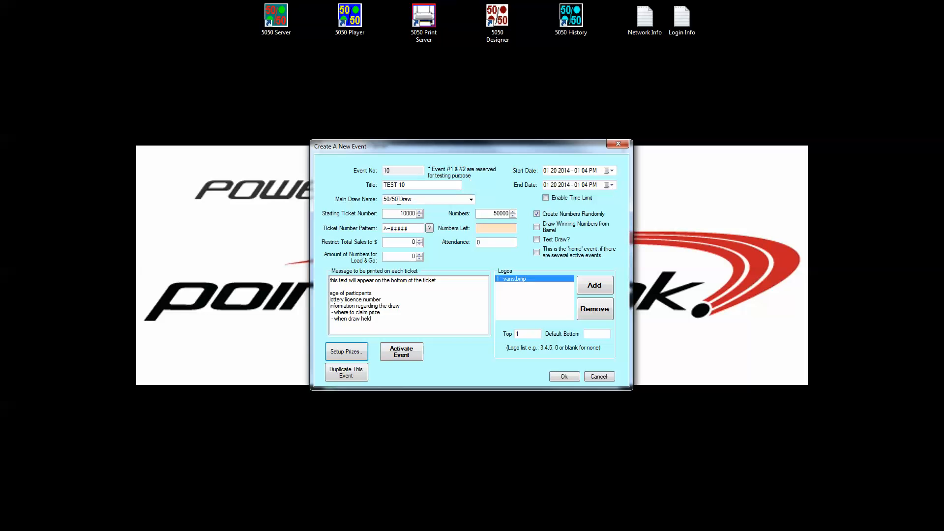
Step: Activate the event with all stations enabled and save it
{"action": "left_click", "coordinate": [410, 353]}
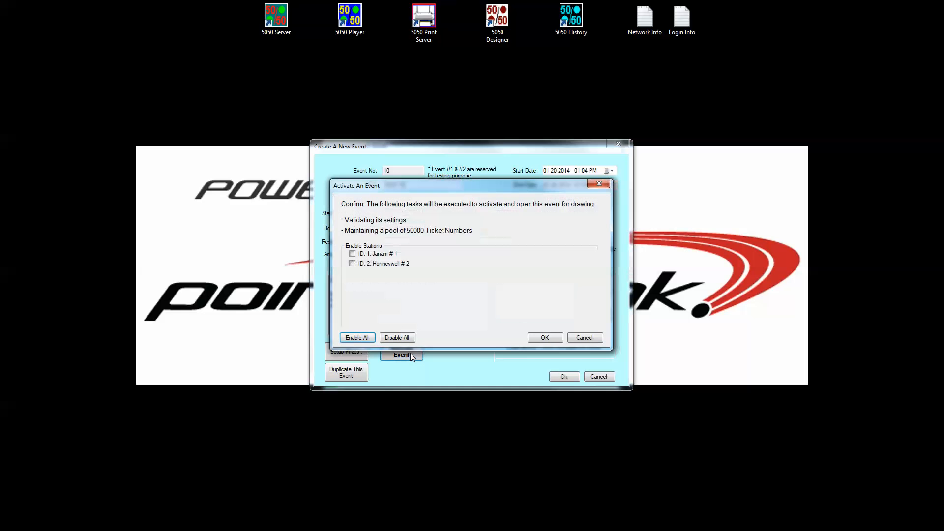
{"action": "left_click", "coordinate": [363, 339]}
{"action": "left_click", "coordinate": [545, 337]}
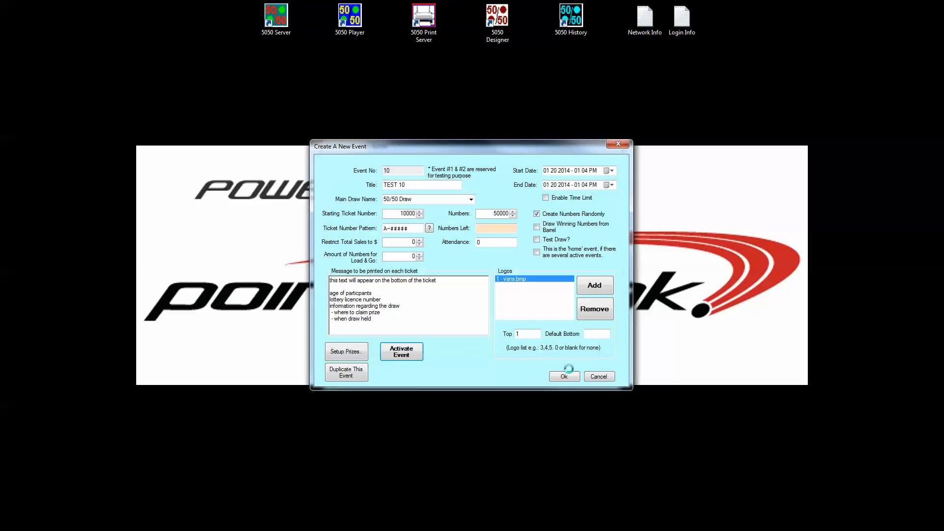
{"action": "left_click", "coordinate": [564, 377]}
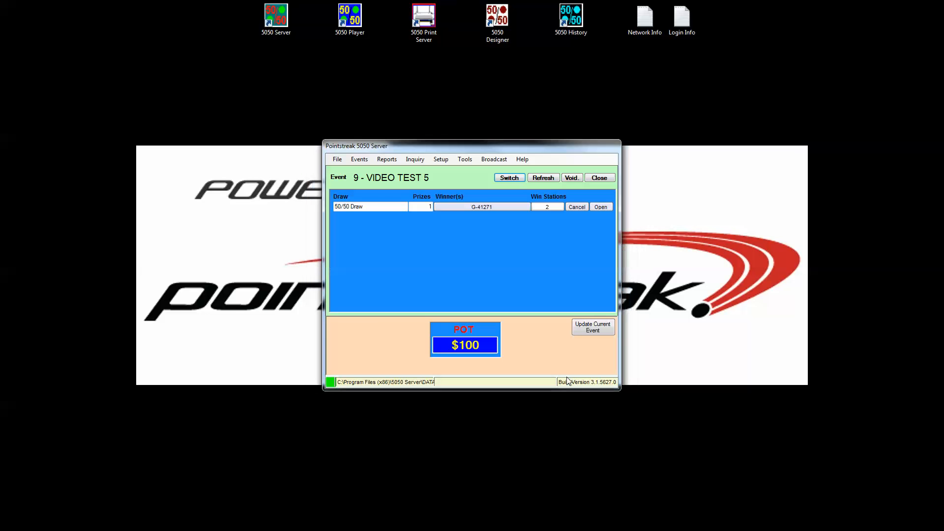